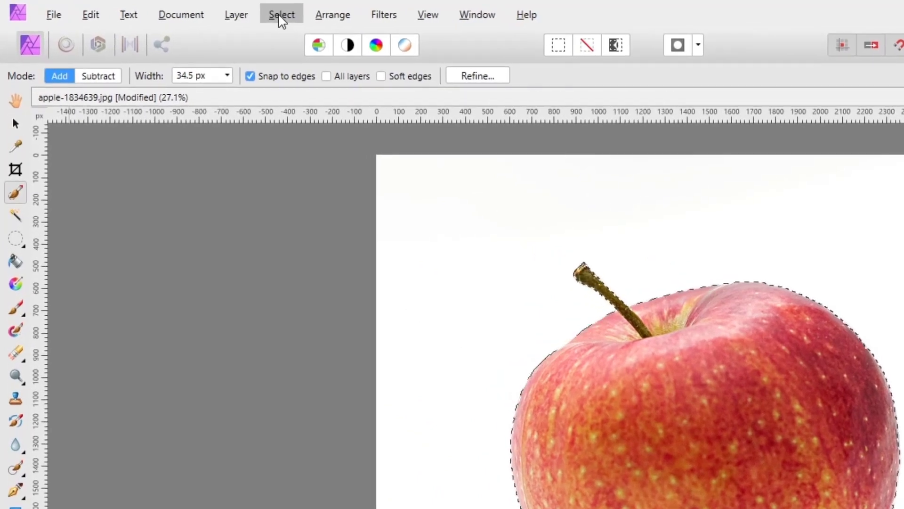
click(281, 19)
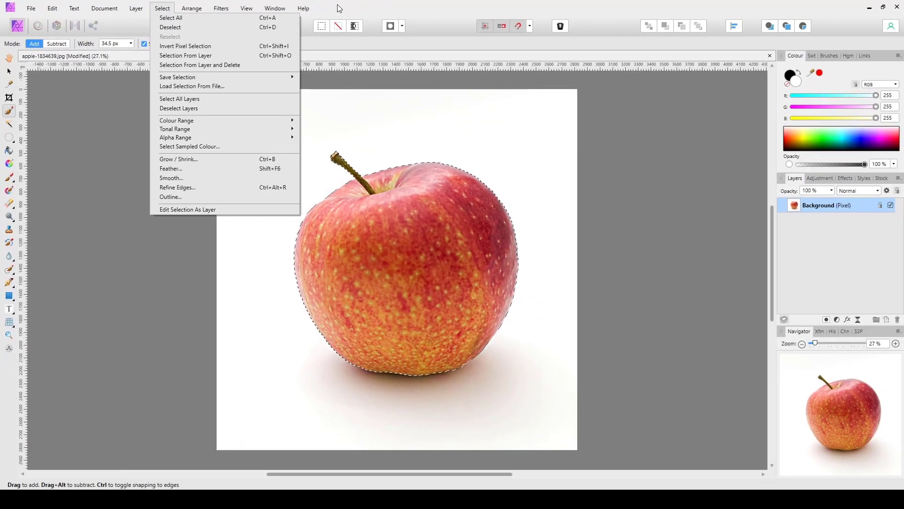
click(338, 8)
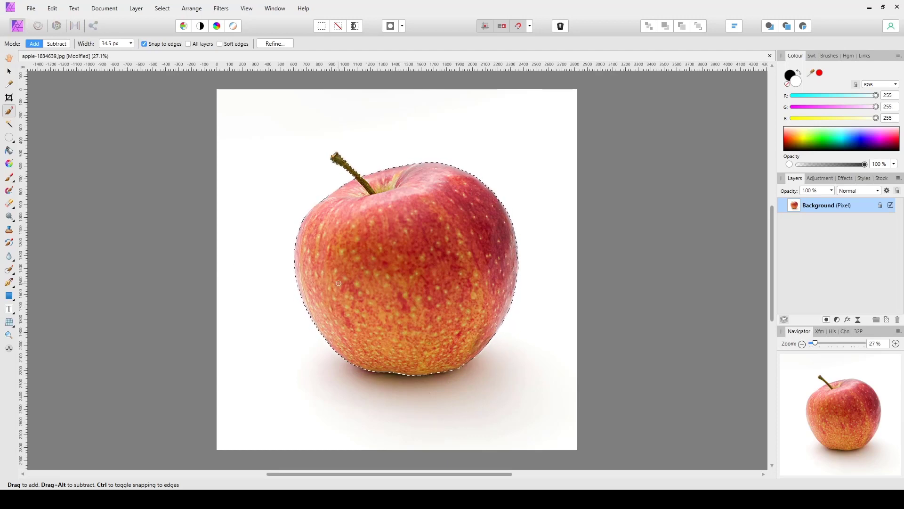
- Copy the selected apple to its own layer, check it by toggling the background, then select the original layer
key(ctrl+j)
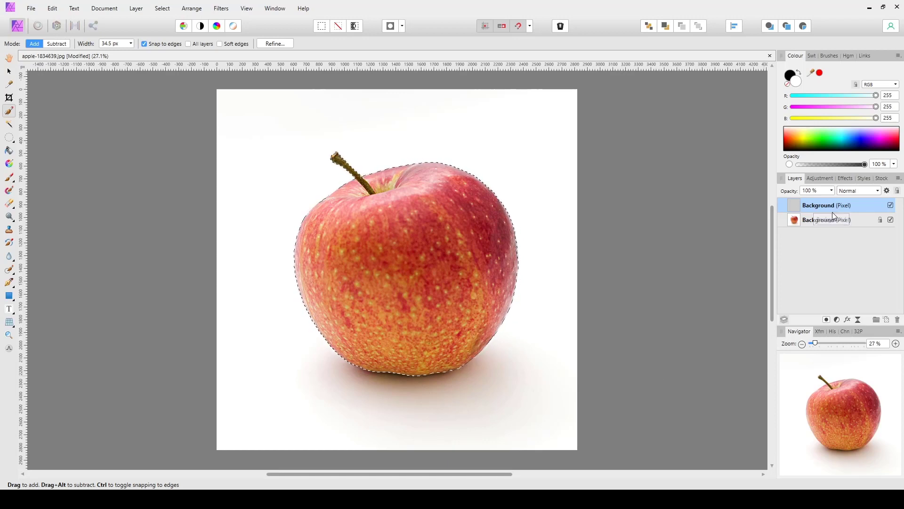
click(890, 219)
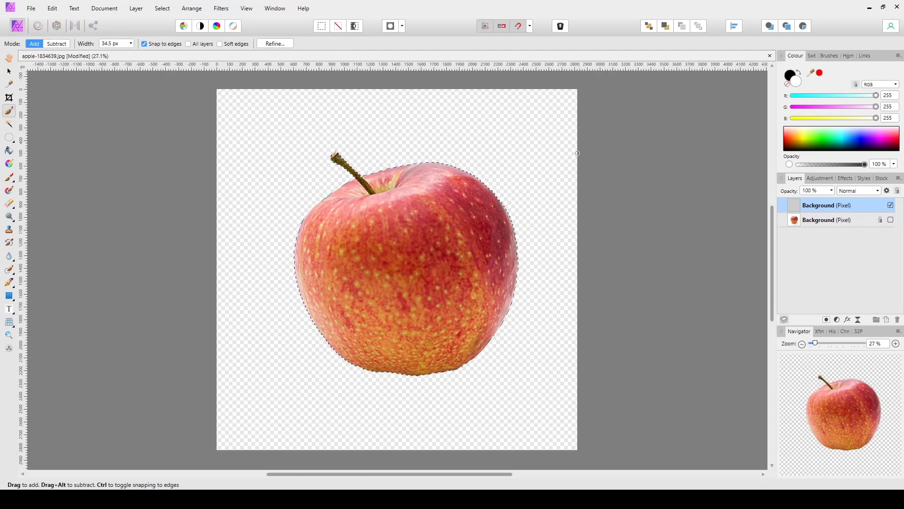
click(892, 220)
click(827, 222)
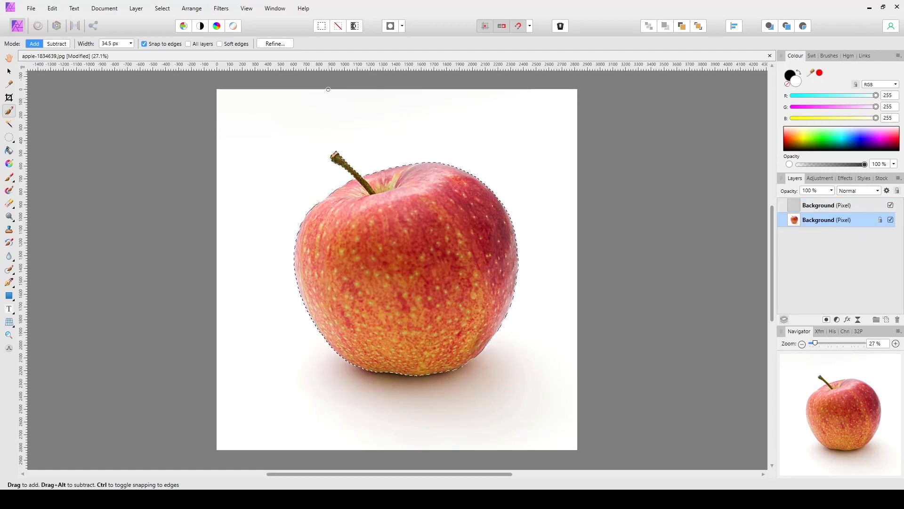
- Invert the selection, copy the surroundings to a new layer, hide layers to reveal the apple-shaped hole, then deselect
click(355, 29)
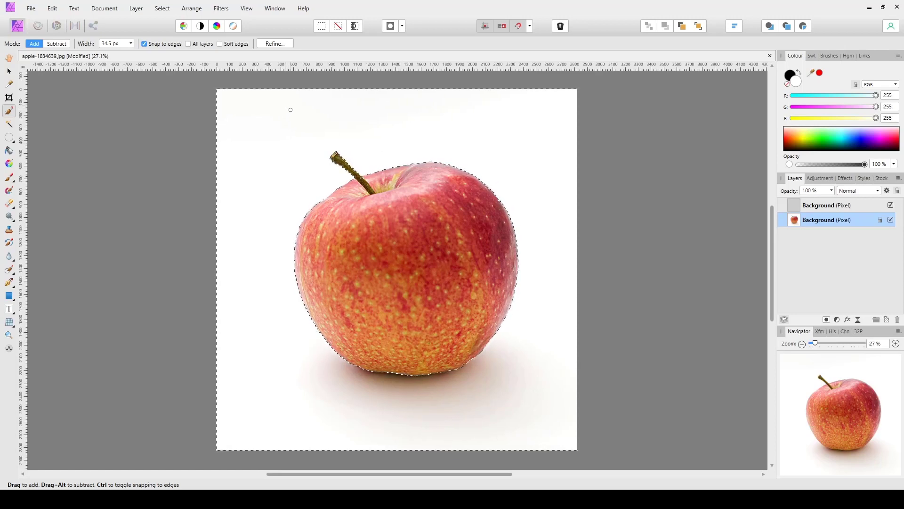
key(ctrl+j)
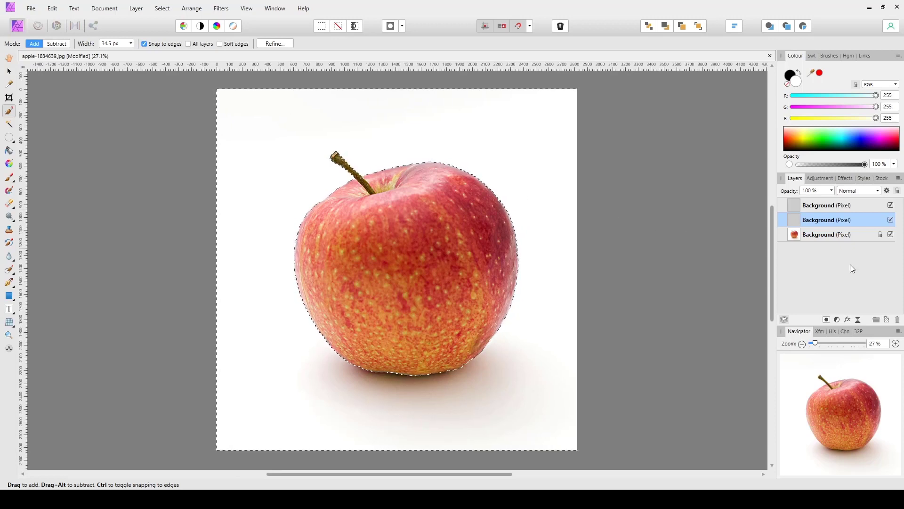
click(890, 235)
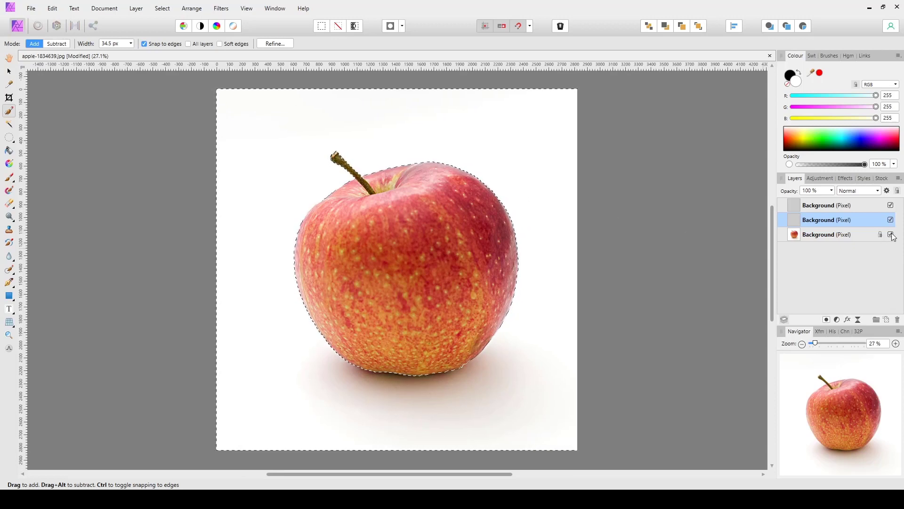
click(890, 206)
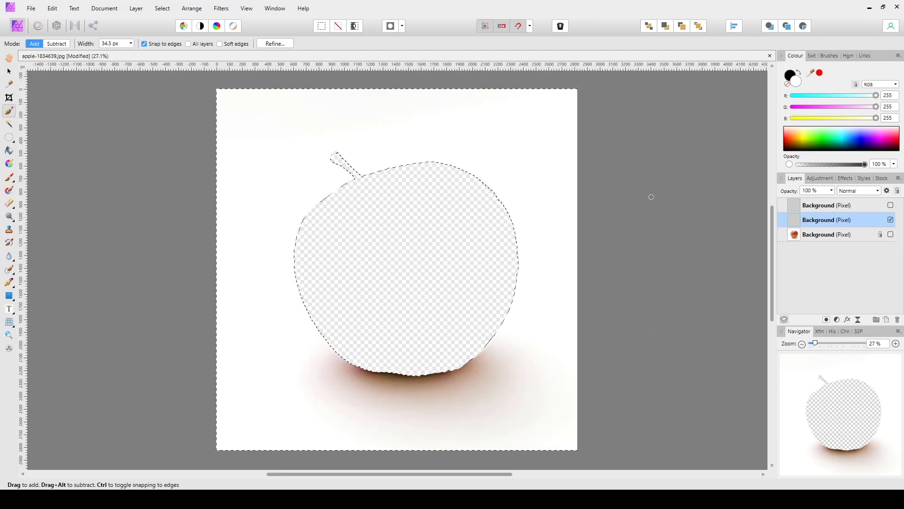
click(339, 28)
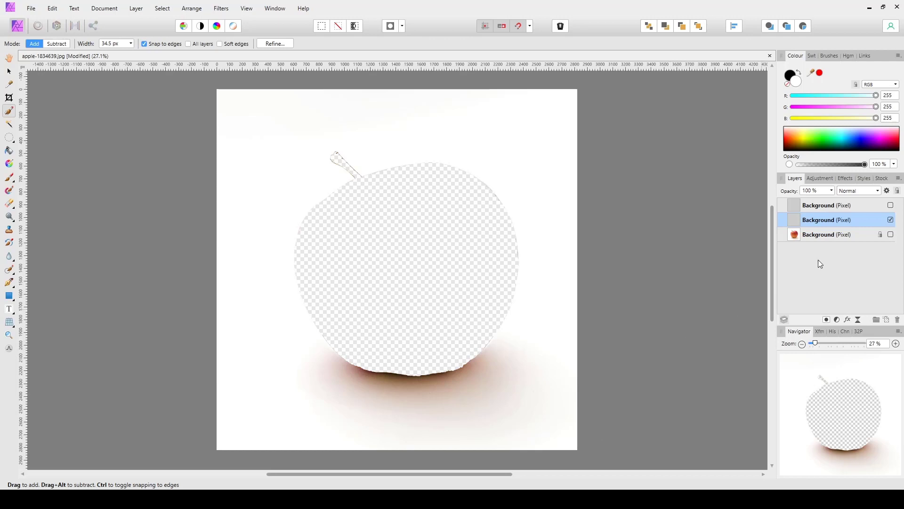
click(890, 206)
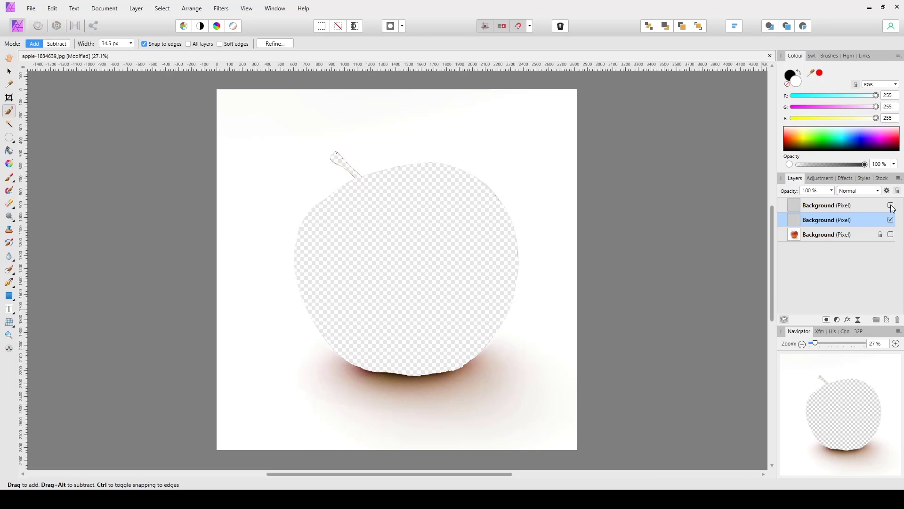
- Make the original apple photo layer visible again
click(891, 235)
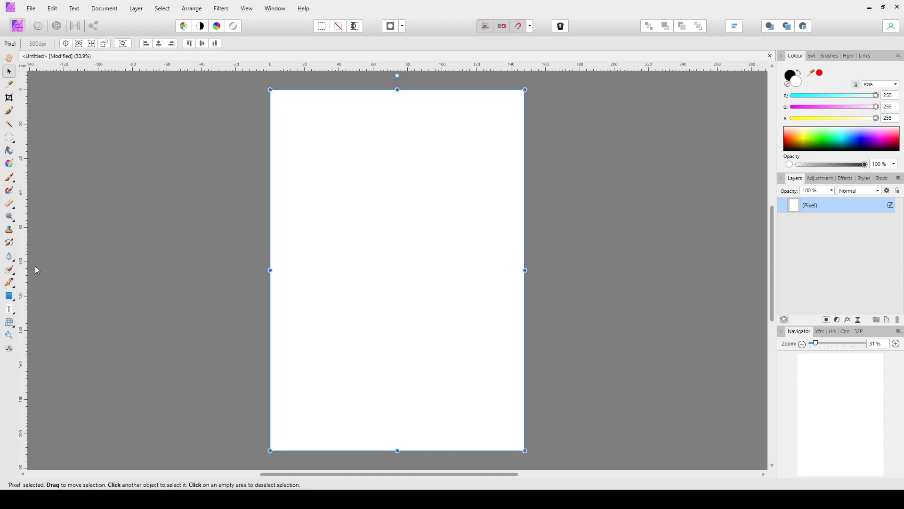
- Set the shape fill to light blue (RGB 117, 190, 255) and switch to the Triangle Tool
click(9, 297)
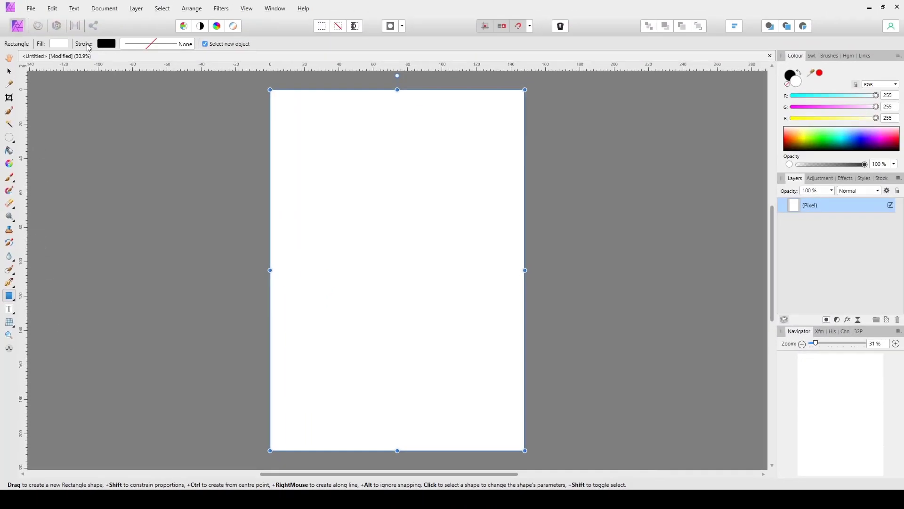
click(63, 44)
click(93, 132)
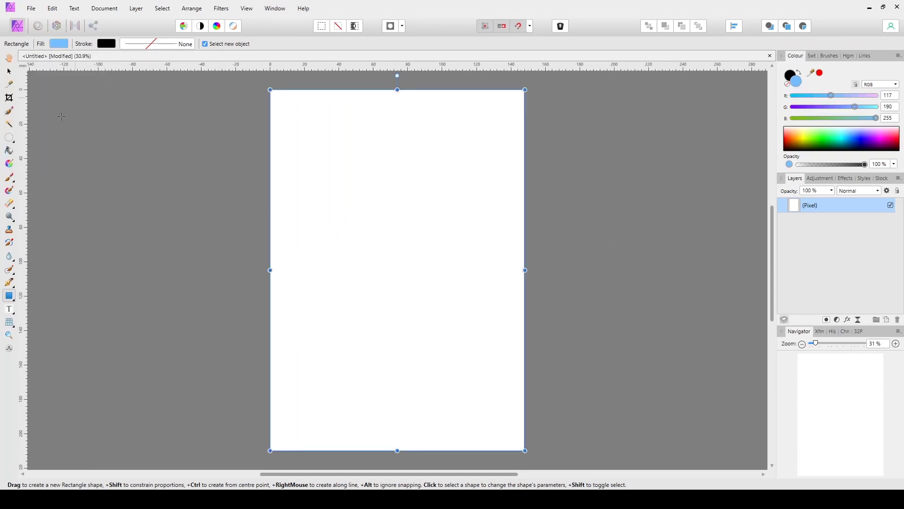
click(15, 303)
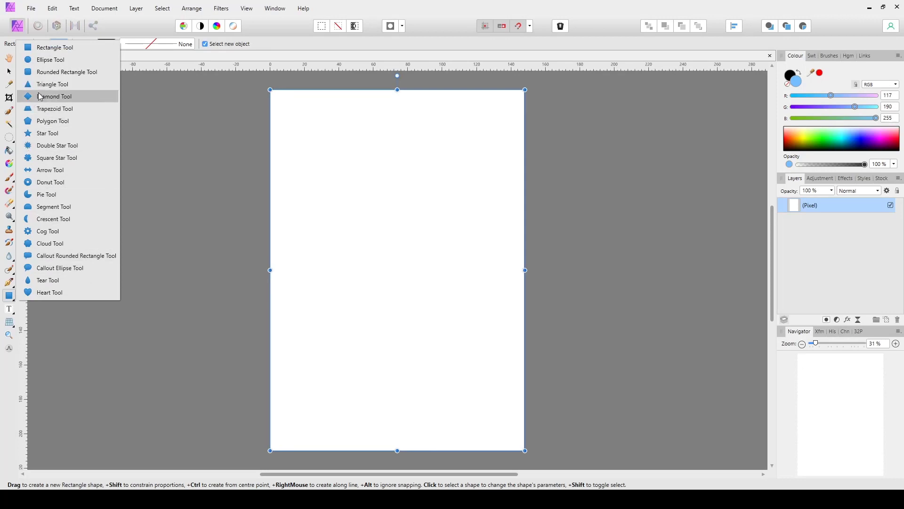
click(52, 85)
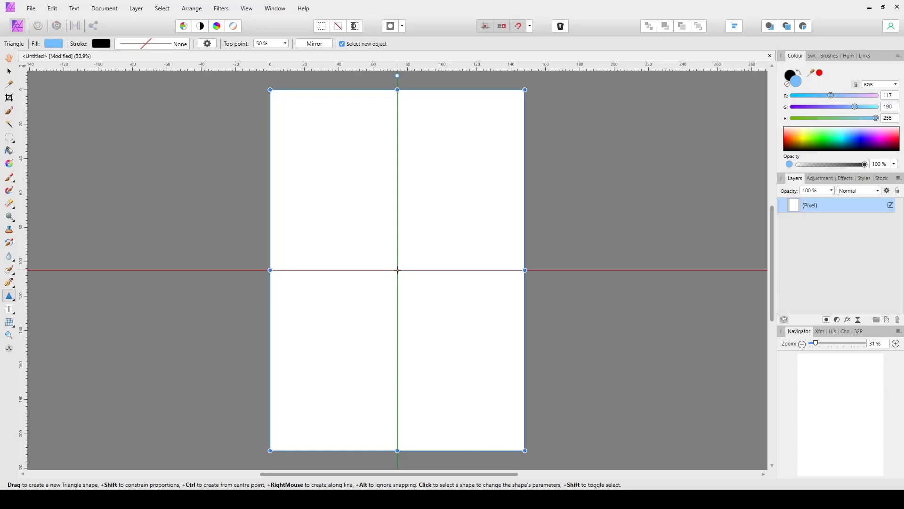
- Drag out from the page centre to draw a light-blue triangle
drag(398, 270, 519, 357)
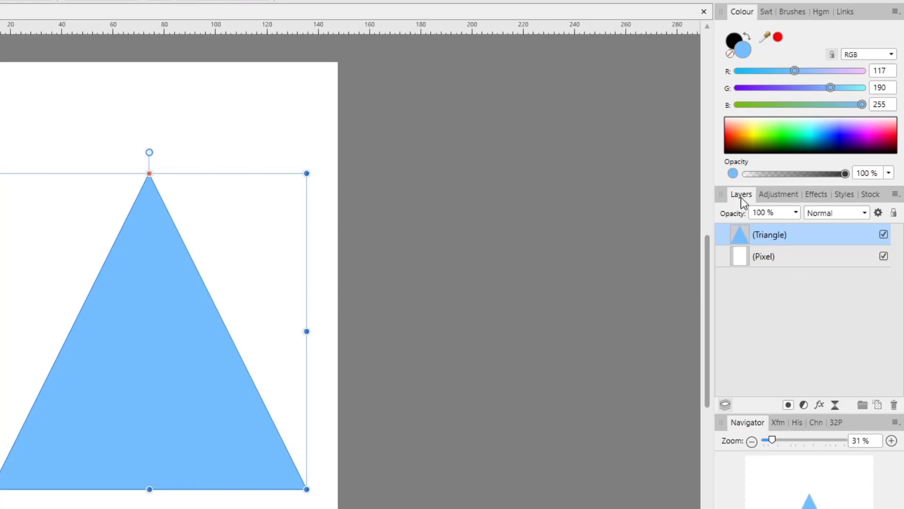
click(895, 195)
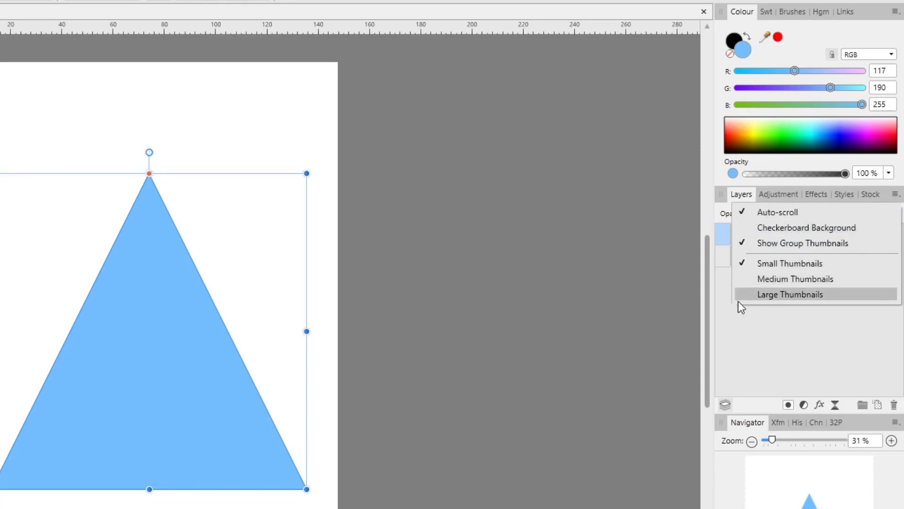
click(790, 297)
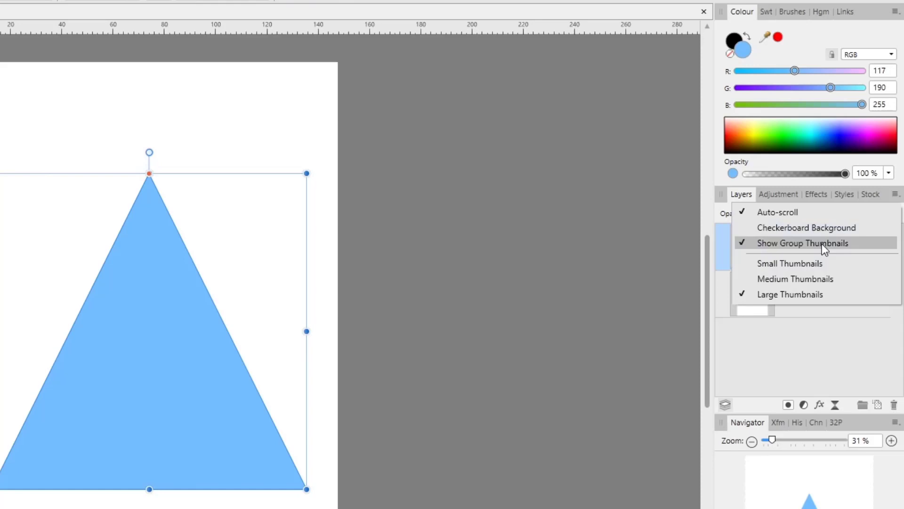
click(783, 262)
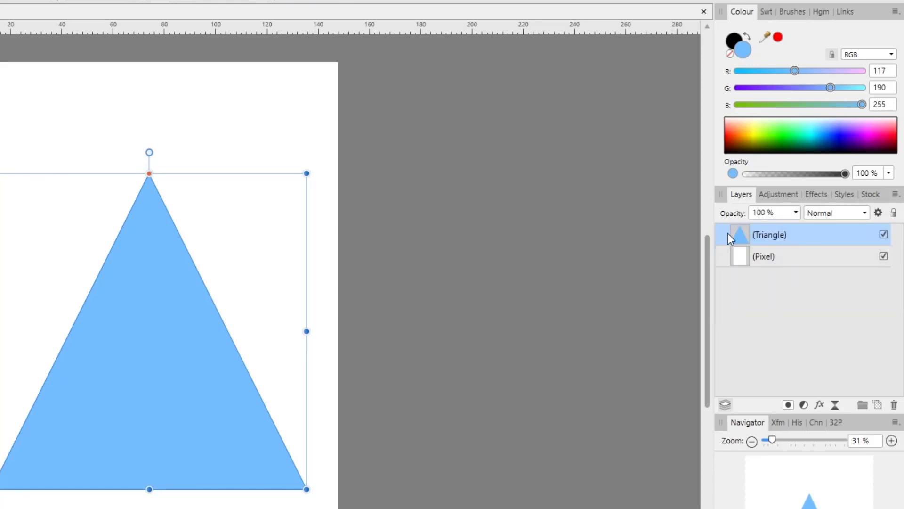
- Browse the panel menus of the Styles and Brushes panels
click(842, 195)
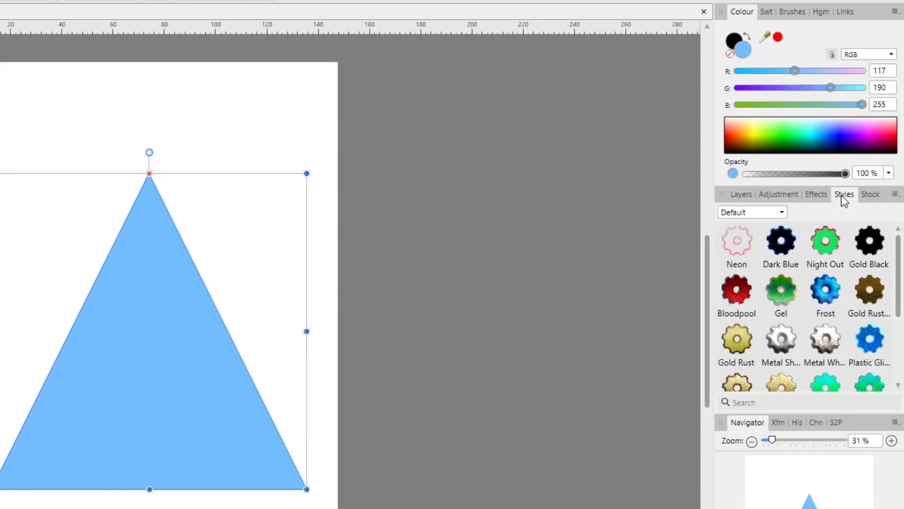
click(893, 195)
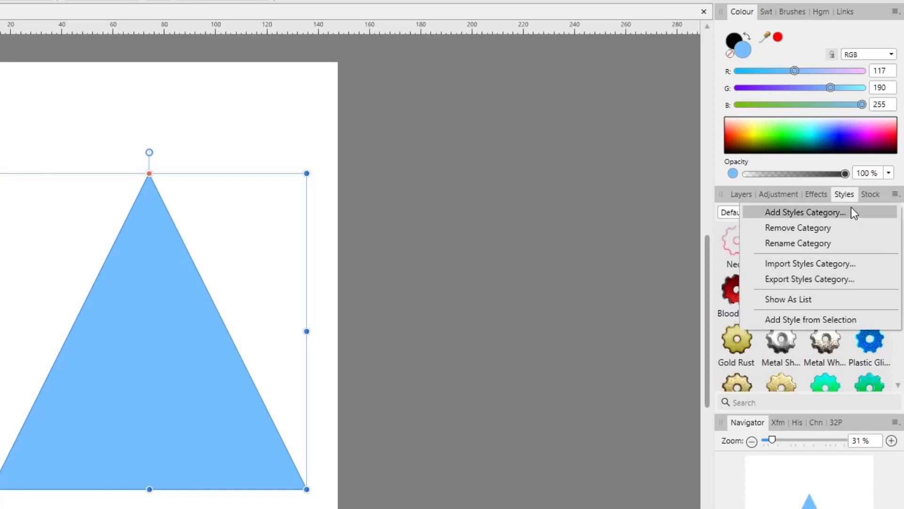
click(798, 11)
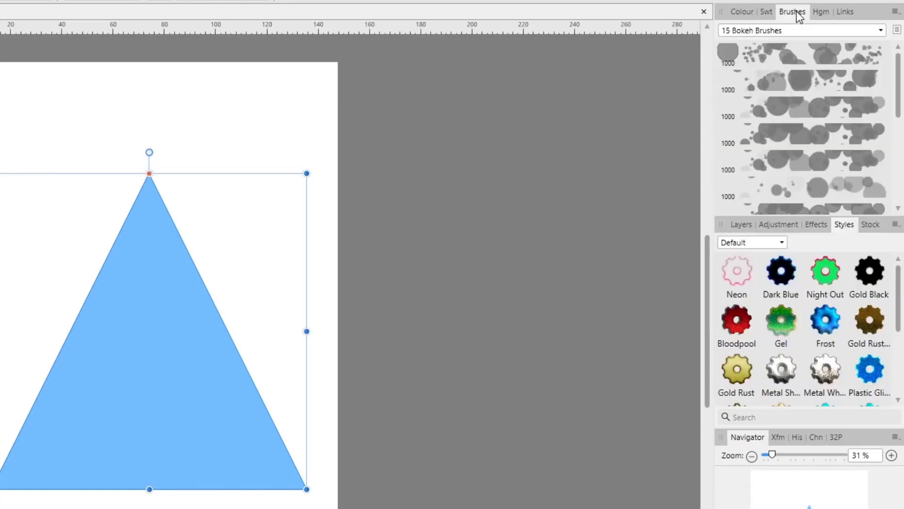
click(896, 11)
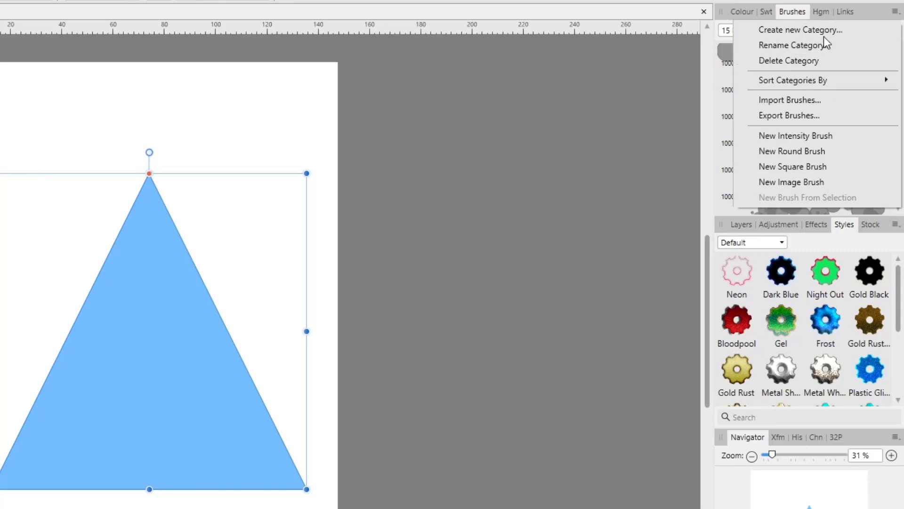
click(741, 10)
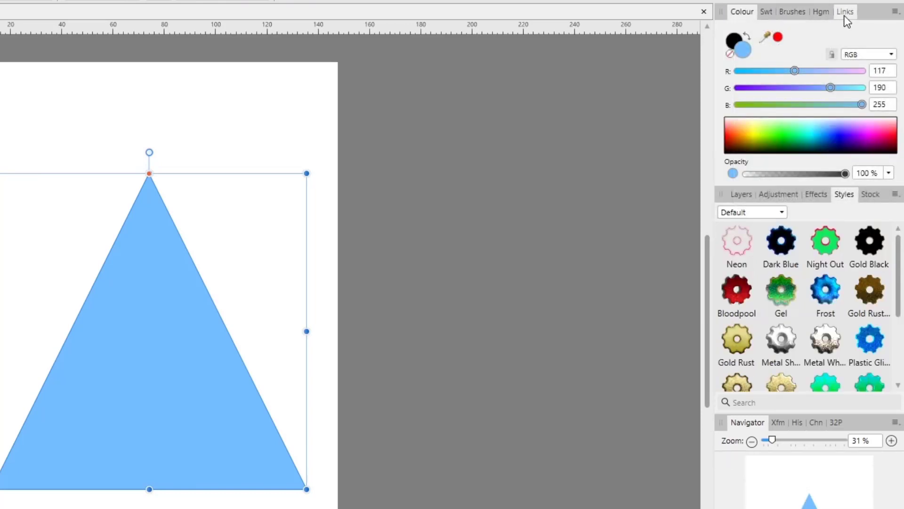
- Browse the Colour and Swatches panel menus, finishing on the Layers panel
click(895, 11)
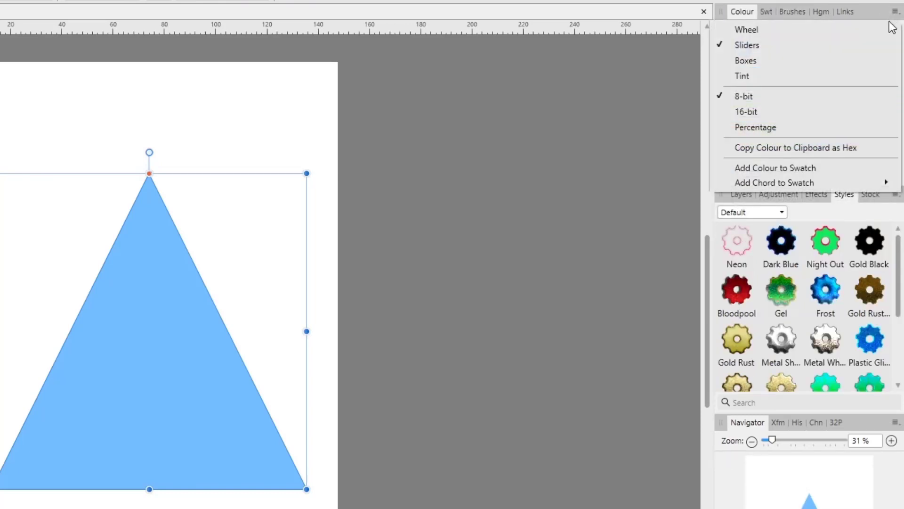
click(767, 10)
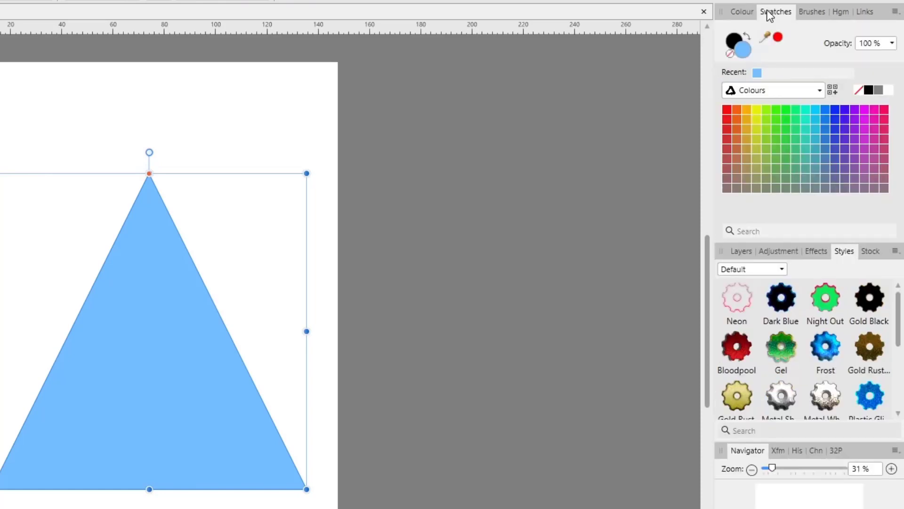
click(894, 12)
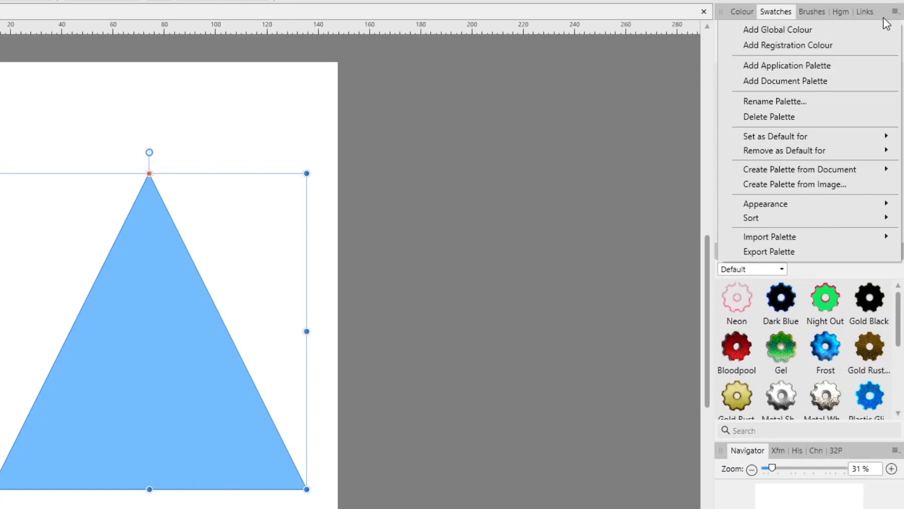
click(742, 12)
click(740, 194)
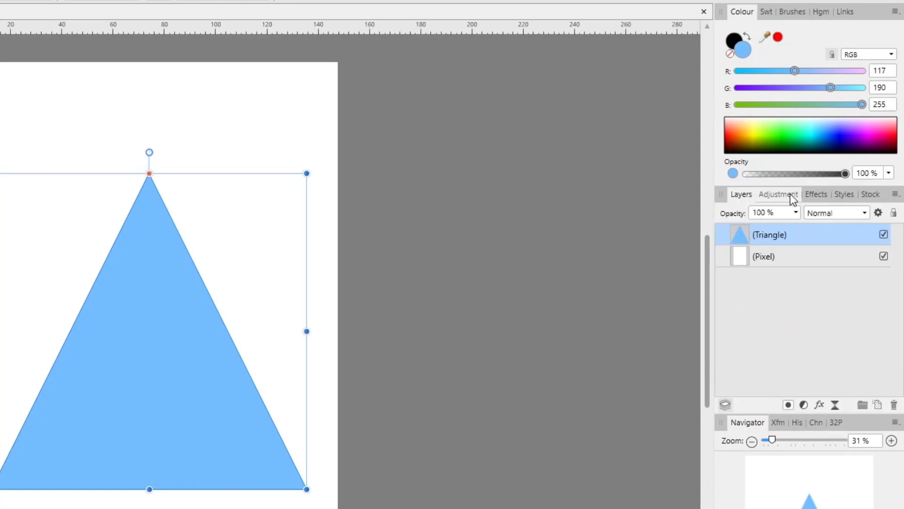
click(816, 193)
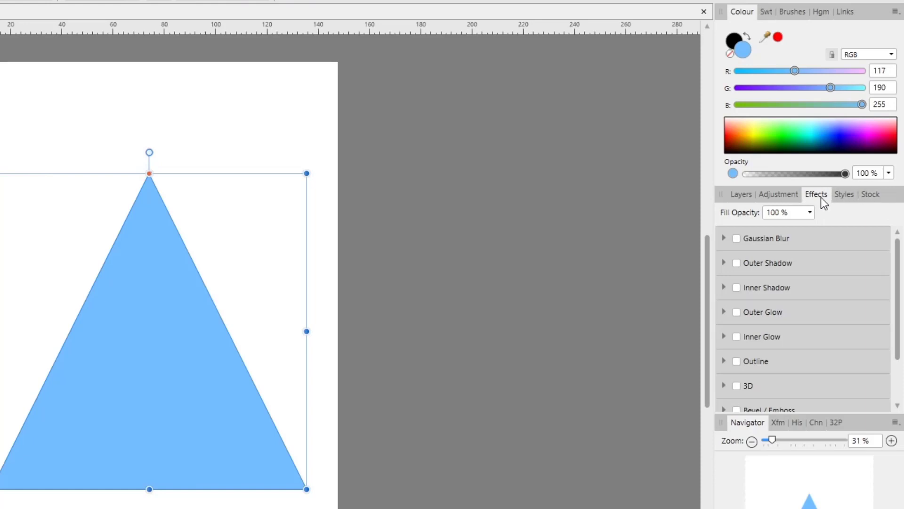
click(781, 191)
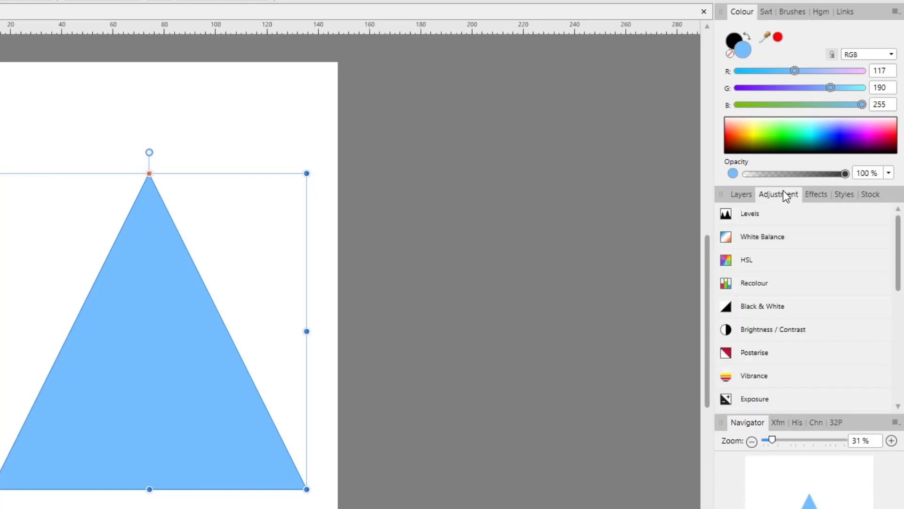
click(738, 198)
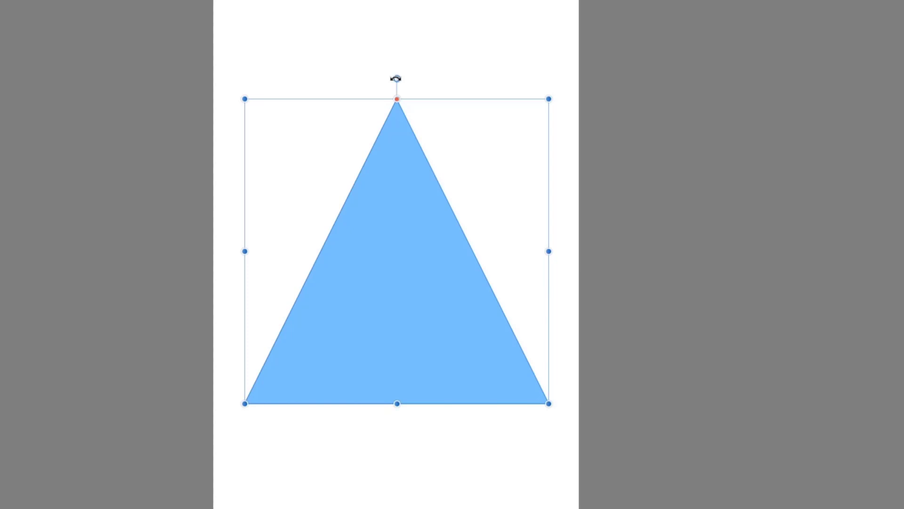
mouse_move(395, 79)
mouse_down()
mouse_move(341, 89)
mouse_move(414, 64)
mouse_move(516, 107)
mouse_move(508, 93)
mouse_move(415, 71)
mouse_move(337, 82)
mouse_move(397, 78)
mouse_up()
drag(397, 99, 397, 90)
- Drag the triangle's side handle slightly to demonstrate shearing
drag(239, 252, 240, 252)
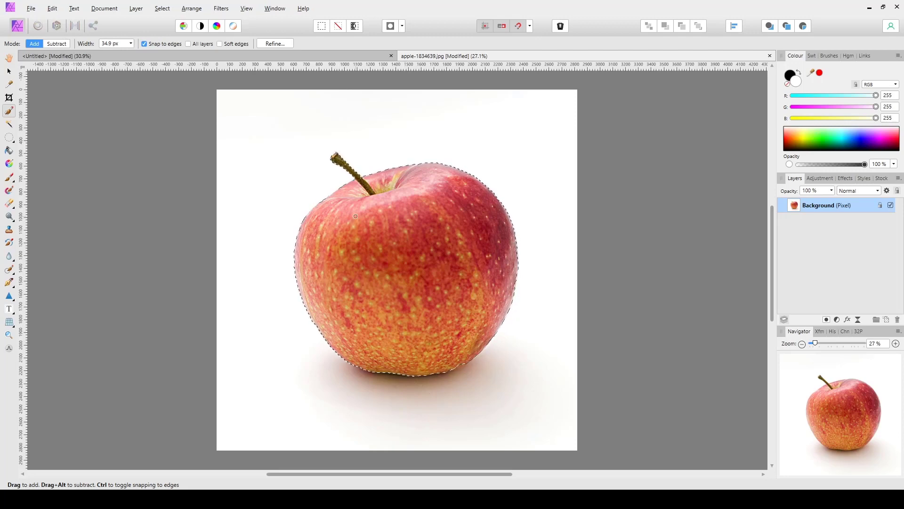
- Zoom to about 129% on the apple's top and stem, with a 21.4 px selection brush
scroll(356, 215, up, 3)
scroll(356, 216, up, 7)
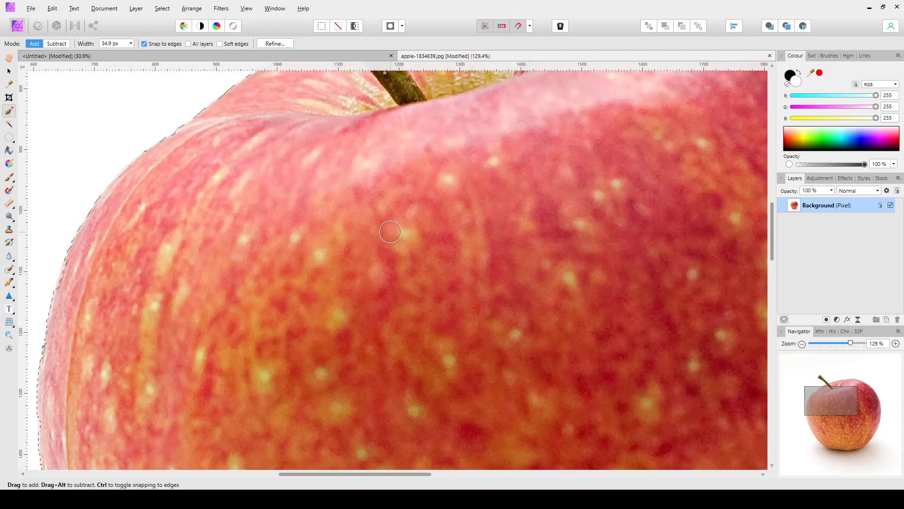
drag(772, 218, 774, 171)
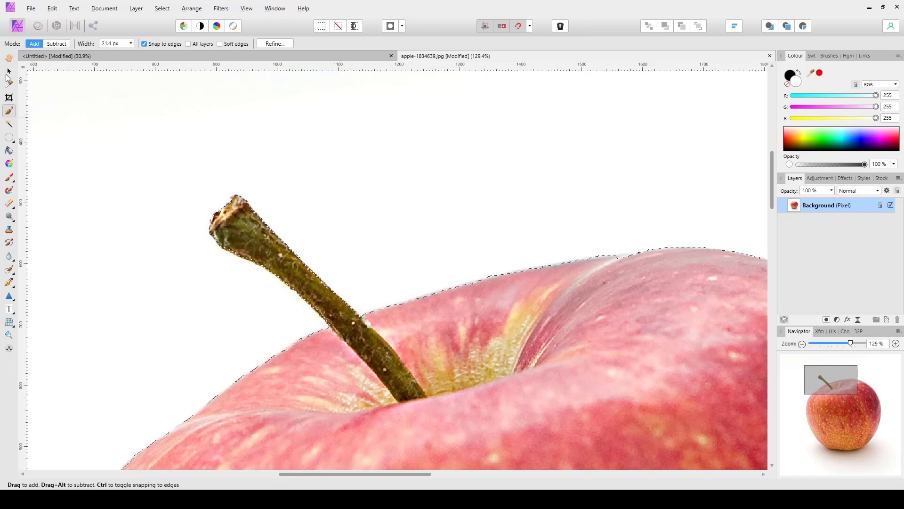
- Pan the stem into view with the Hand tool, then return to the Selection Brush for touch-ups
click(9, 60)
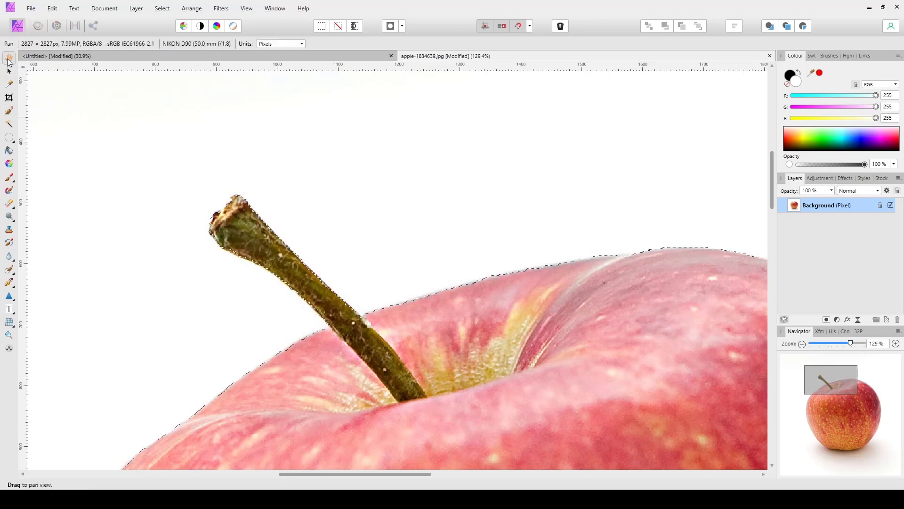
drag(234, 377, 275, 317)
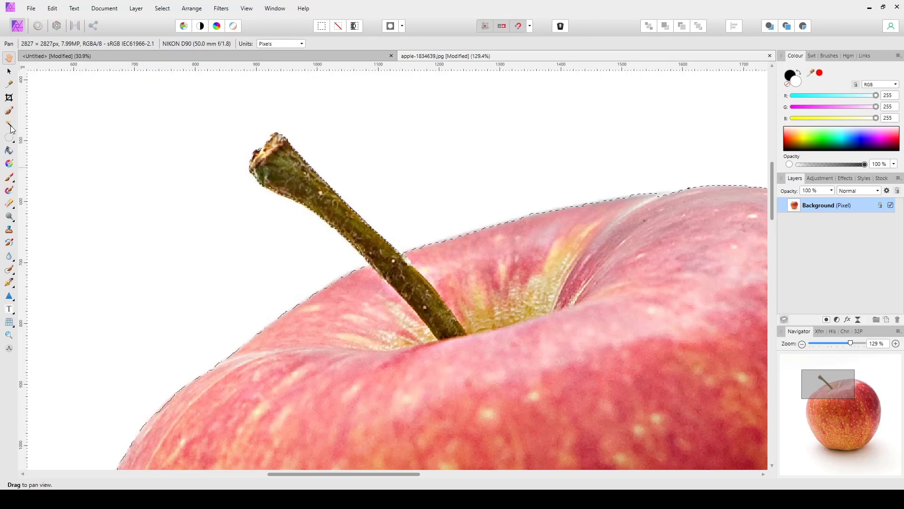
click(9, 111)
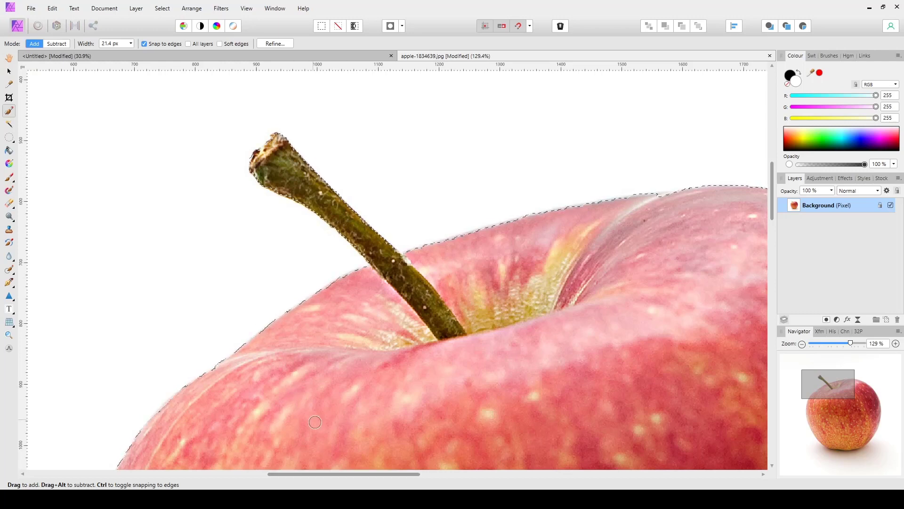
mouse_move(321, 473)
mouse_down()
mouse_move(339, 477)
mouse_move(317, 474)
mouse_up()
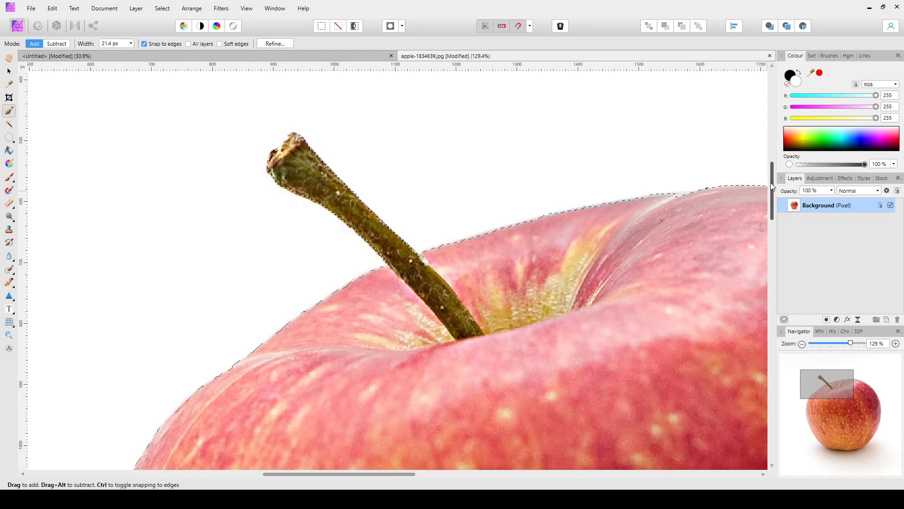
mouse_move(770, 182)
mouse_down()
mouse_move(770, 203)
mouse_move(759, 176)
mouse_up()
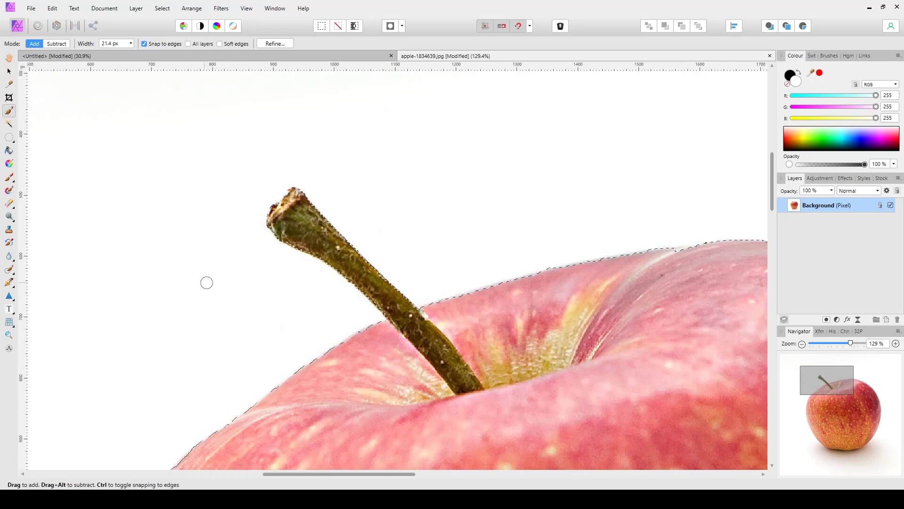
- Hold Space to pan across the stem and along the apple's top edge
key(space)
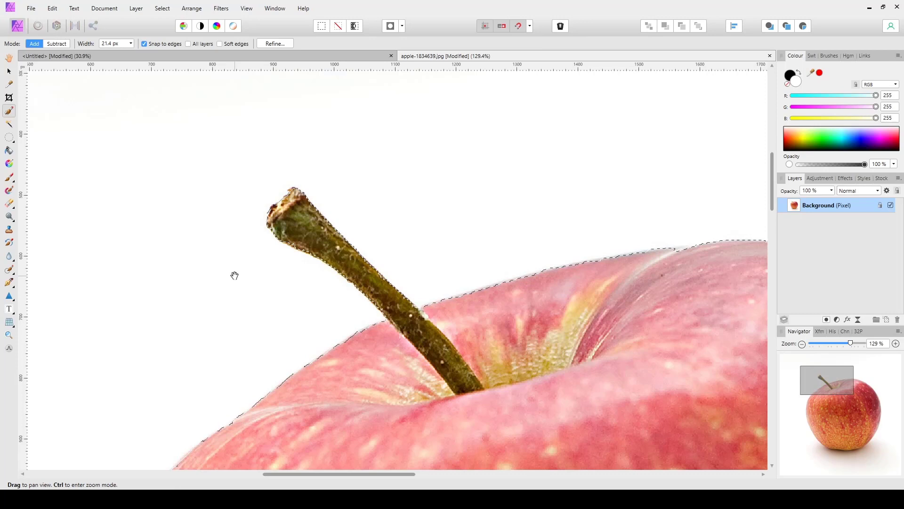
drag(247, 271, 122, 420)
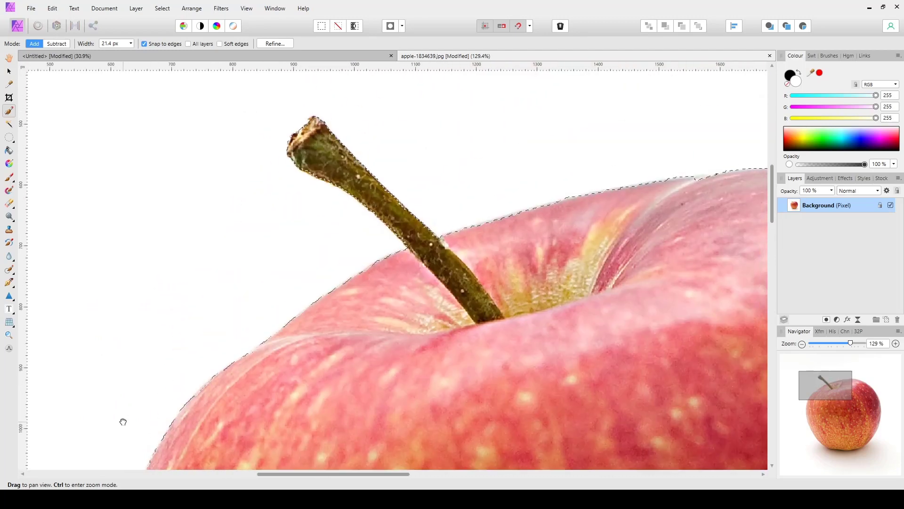
drag(309, 245, 113, 344)
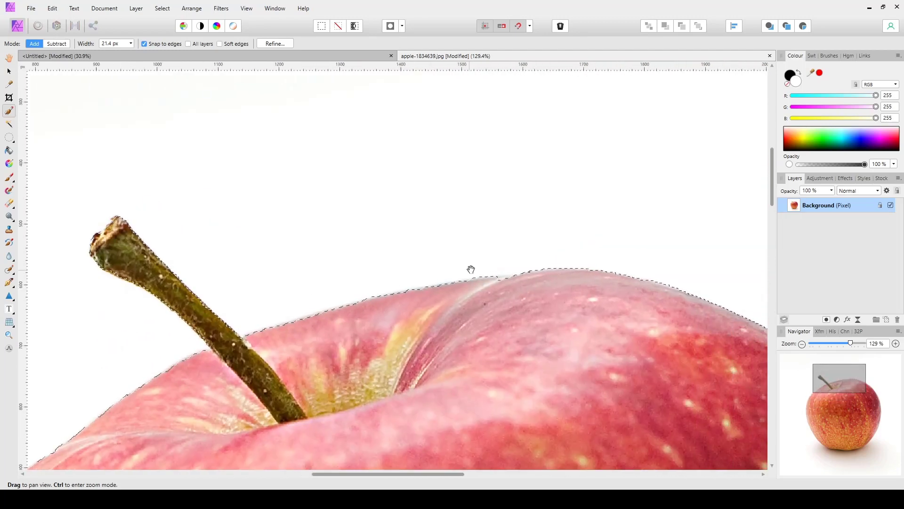
drag(471, 267, 265, 302)
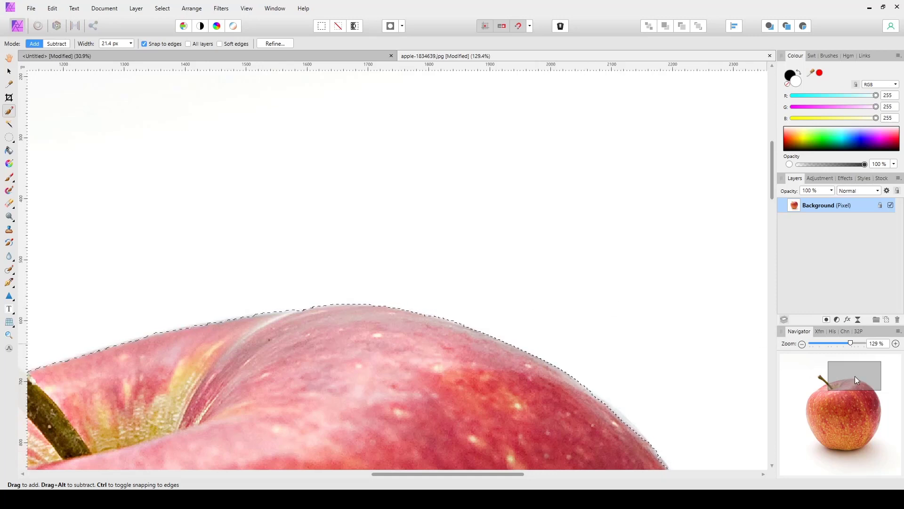
- Move the view right via the Navigator and add more of the apple's lower edge to the selection
drag(854, 376, 860, 378)
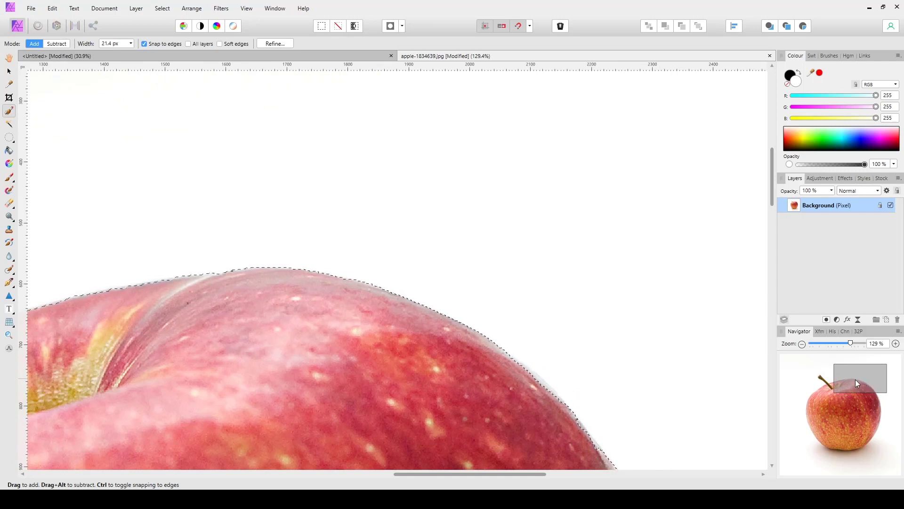
drag(855, 379, 853, 439)
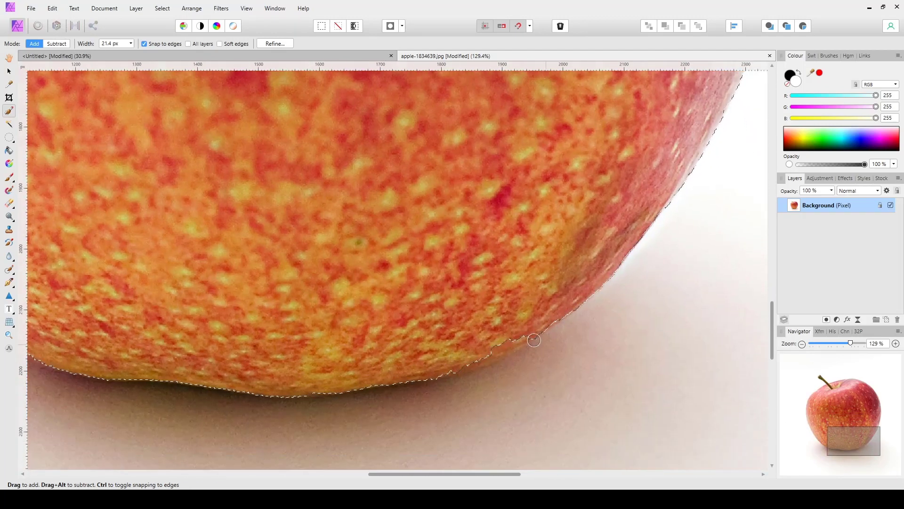
mouse_move(533, 340)
mouse_down()
mouse_move(467, 363)
mouse_move(314, 389)
mouse_up()
- Use the Navigator to inspect the outline along the apple's right, upper-right and left edges
drag(855, 443, 869, 417)
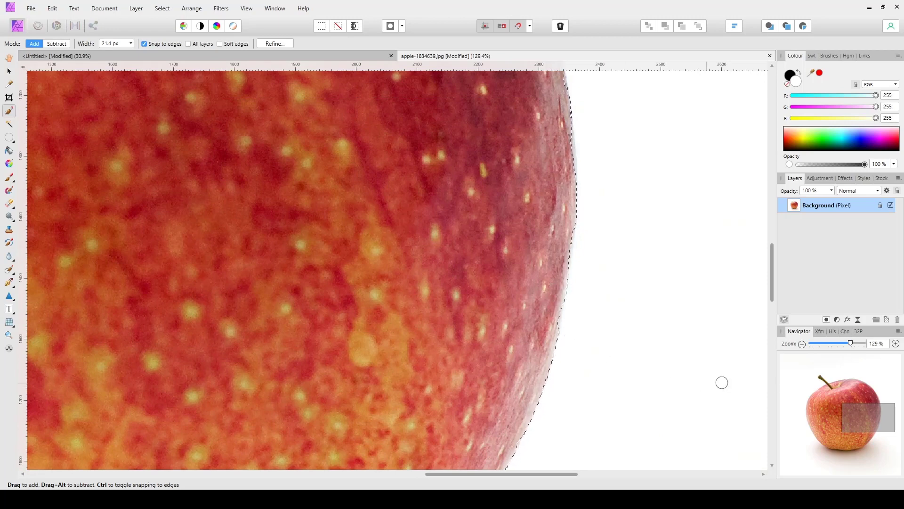
mouse_move(868, 413)
mouse_down()
mouse_move(875, 396)
mouse_move(866, 382)
mouse_move(817, 383)
mouse_move(810, 414)
mouse_move(825, 431)
mouse_up()
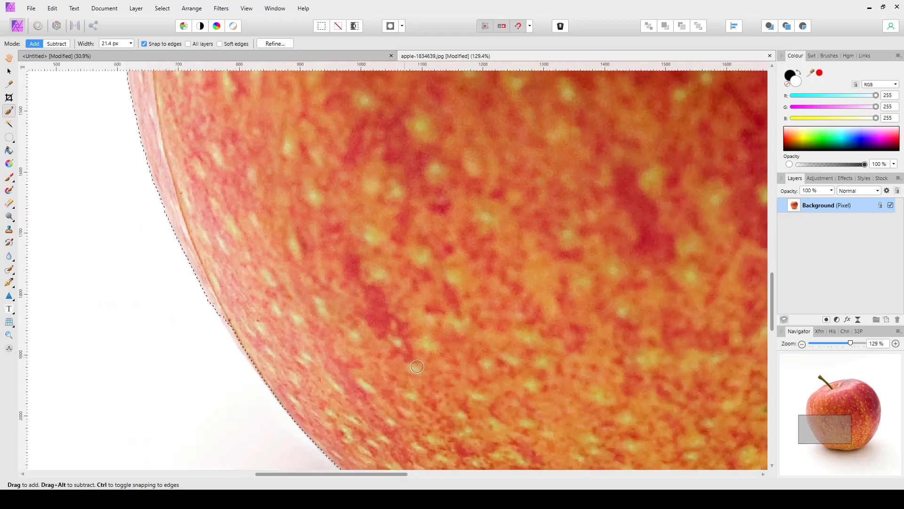
mouse_move(827, 431)
mouse_down()
mouse_move(772, 424)
mouse_move(828, 421)
mouse_move(820, 417)
mouse_up()
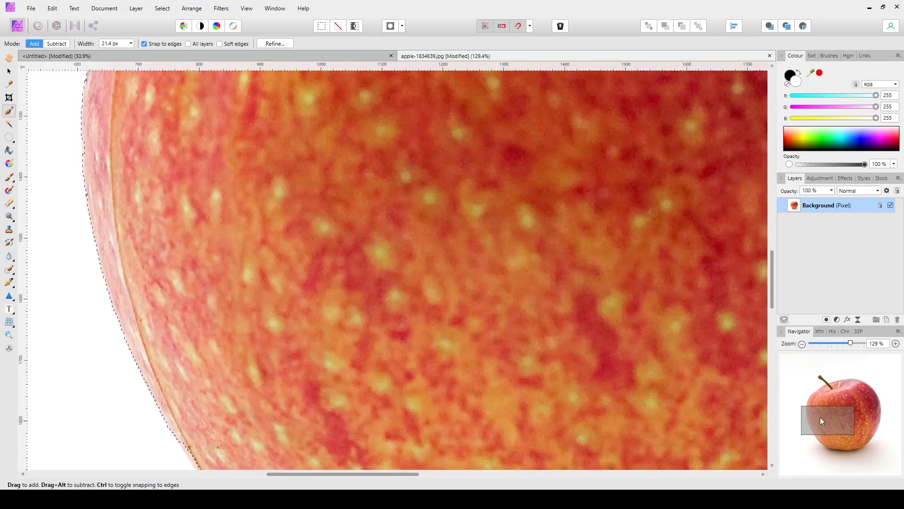
- Tidy the jagged selection along the apple's bottom edge by the shadow, switching between Subtract and Add
scroll(530, 338, up, 5)
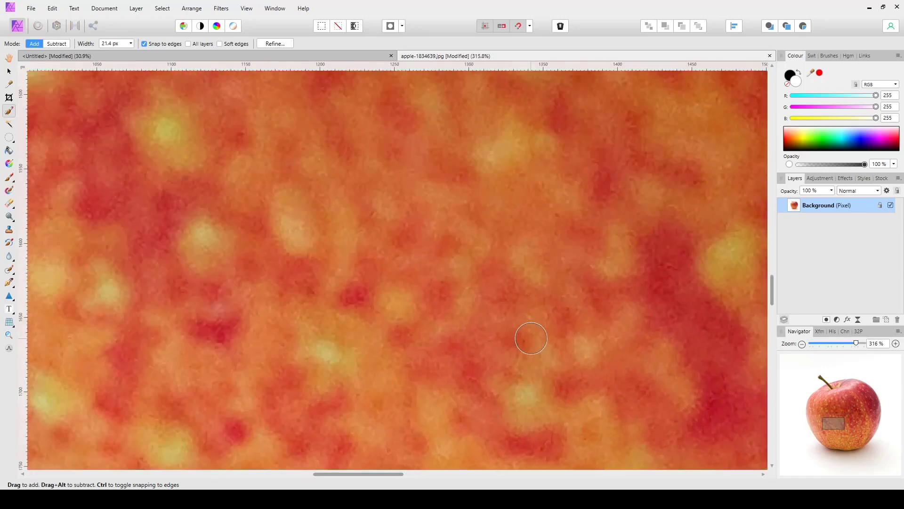
scroll(533, 339, up, 1)
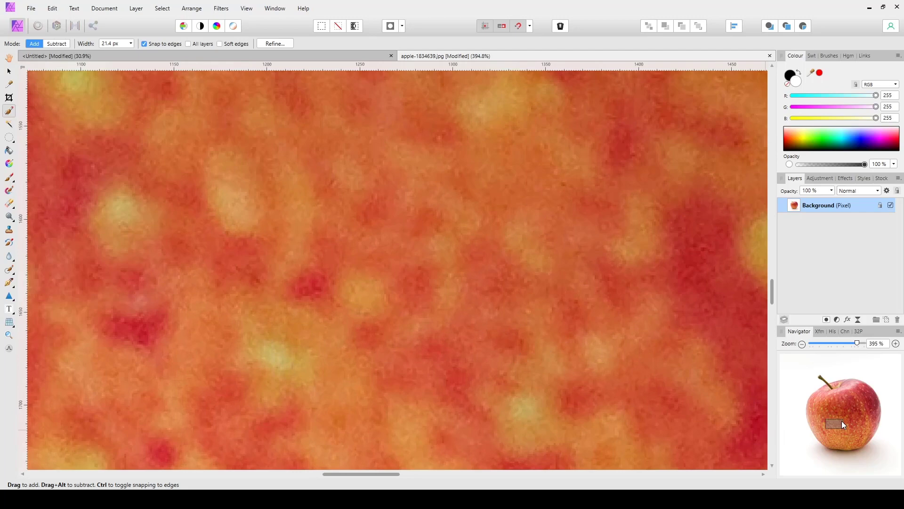
drag(841, 420, 863, 445)
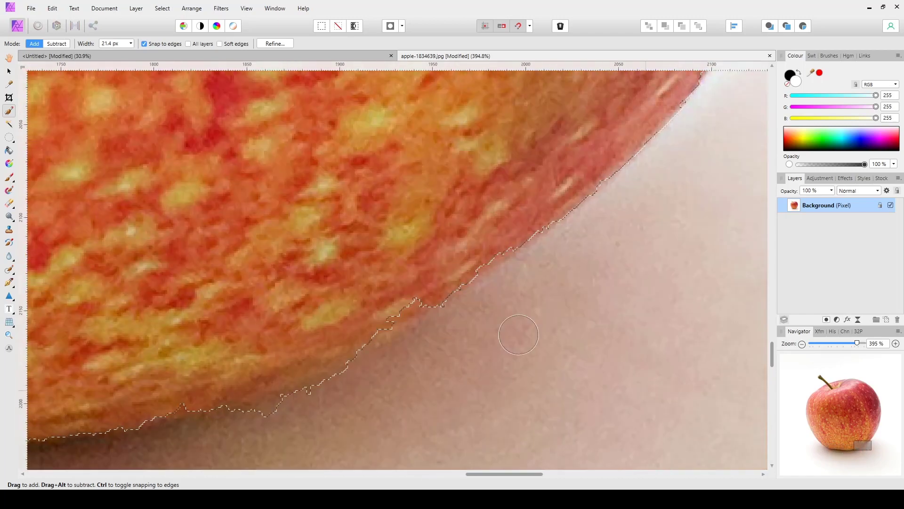
click(63, 42)
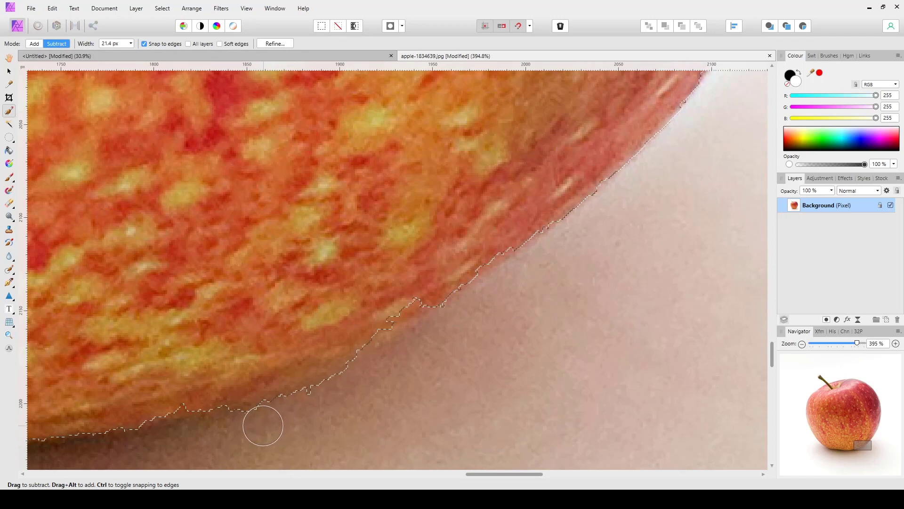
click(35, 43)
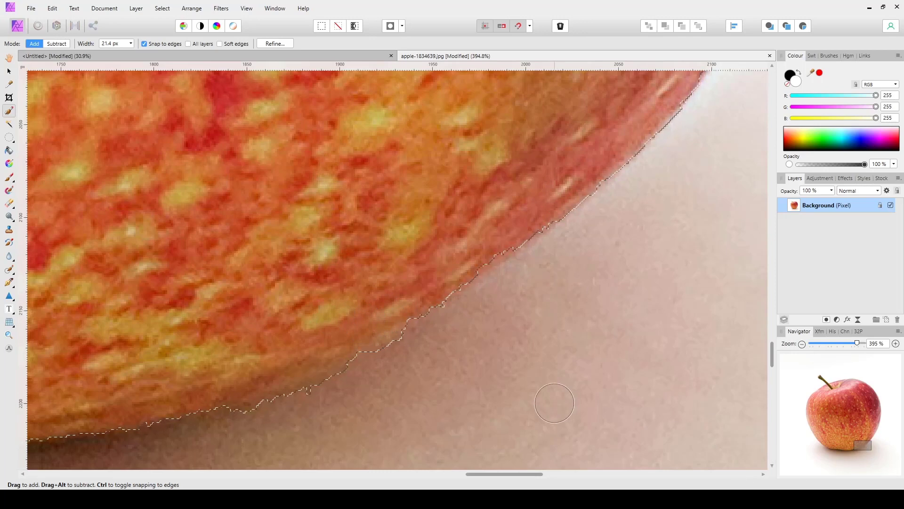
key(ctrl+0)
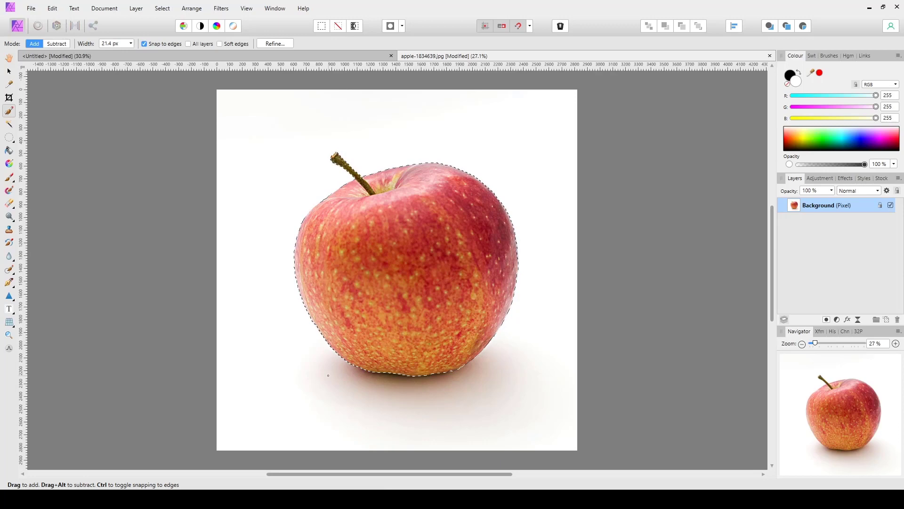
- Brush more of the apple's lower-right edge into the selection, keeping the shadow excluded
drag(327, 373, 295, 364)
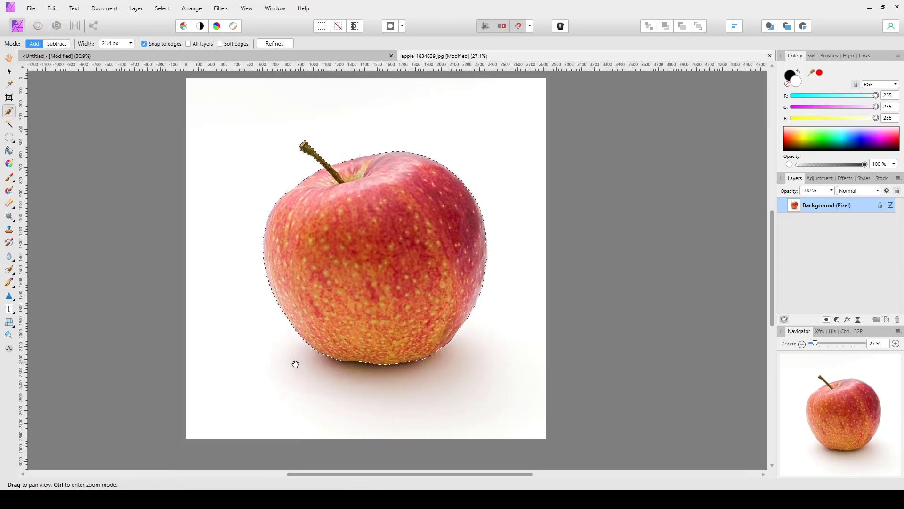
scroll(320, 377, up, 4)
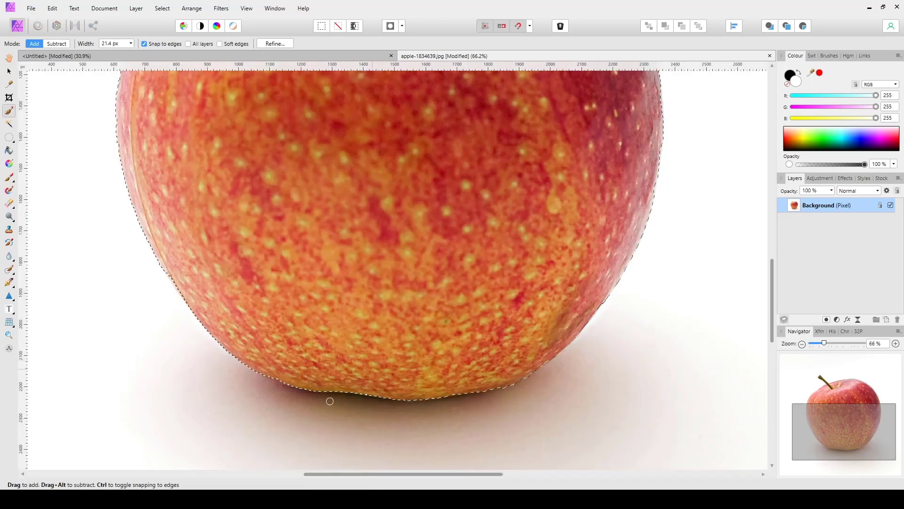
key(space)
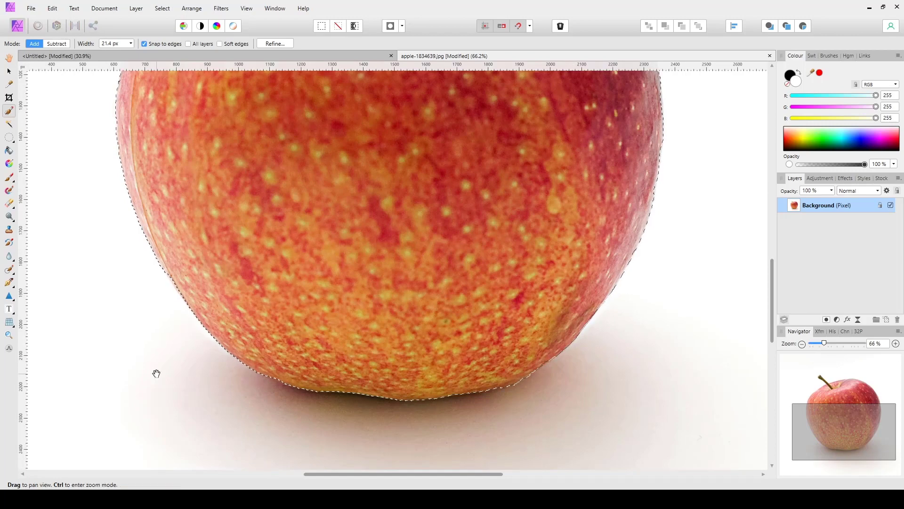
drag(158, 357, 280, 479)
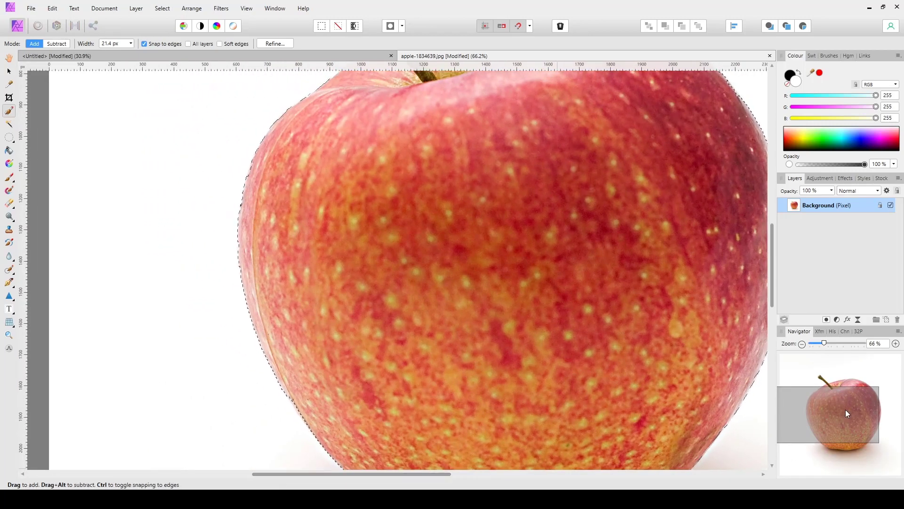
drag(707, 456, 719, 449)
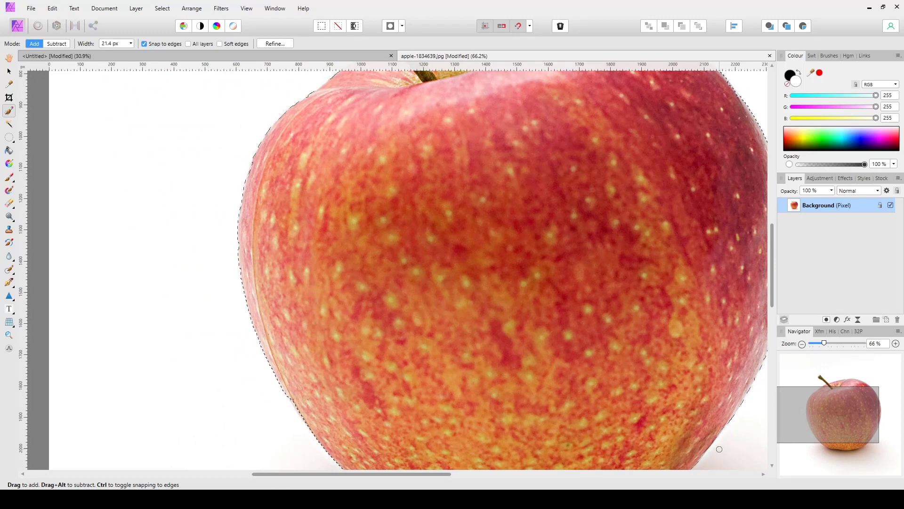